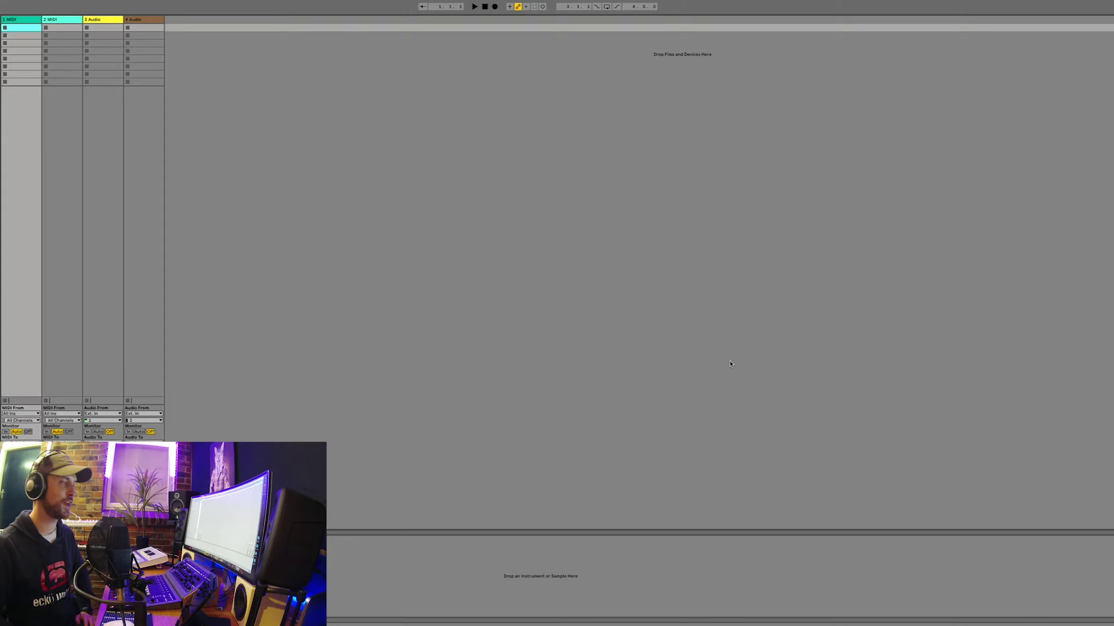
Record a drum take on the 3 Audio track in the Arrangement and trim the clip's end back to bar 6
{"action": "key", "text": "Tab"}
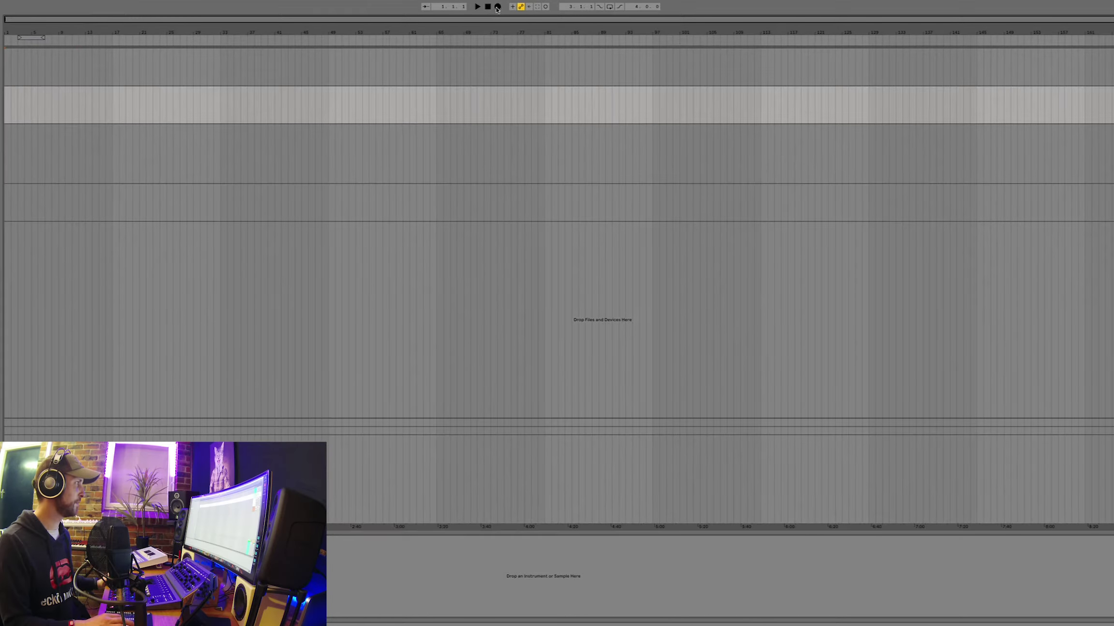
{"action": "left_click", "coordinate": [498, 7]}
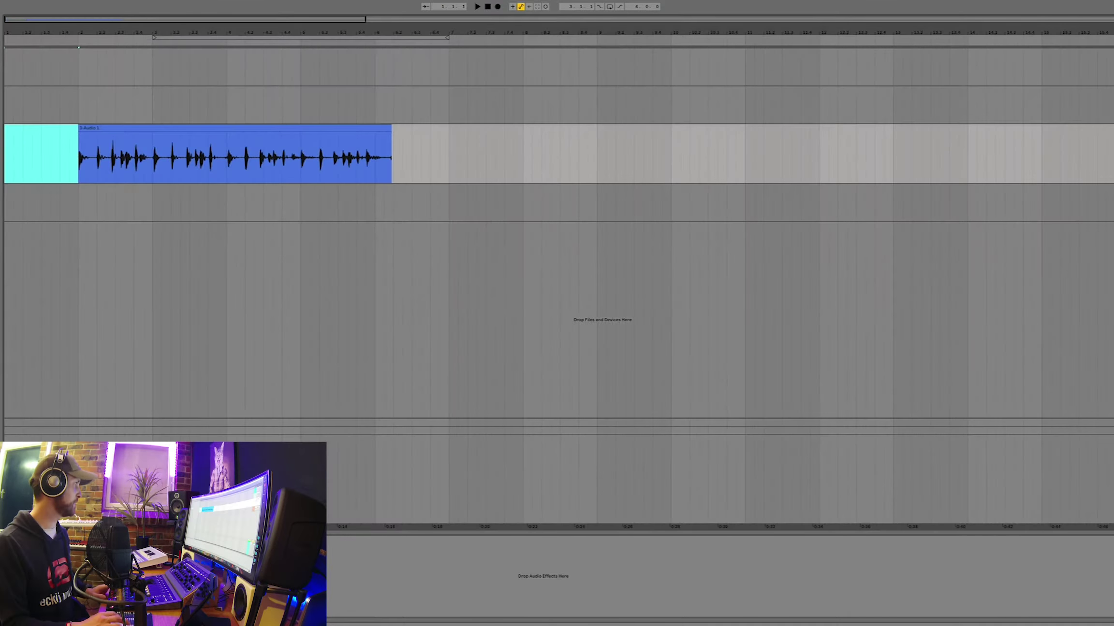
{"action": "left_click", "coordinate": [153, 128]}
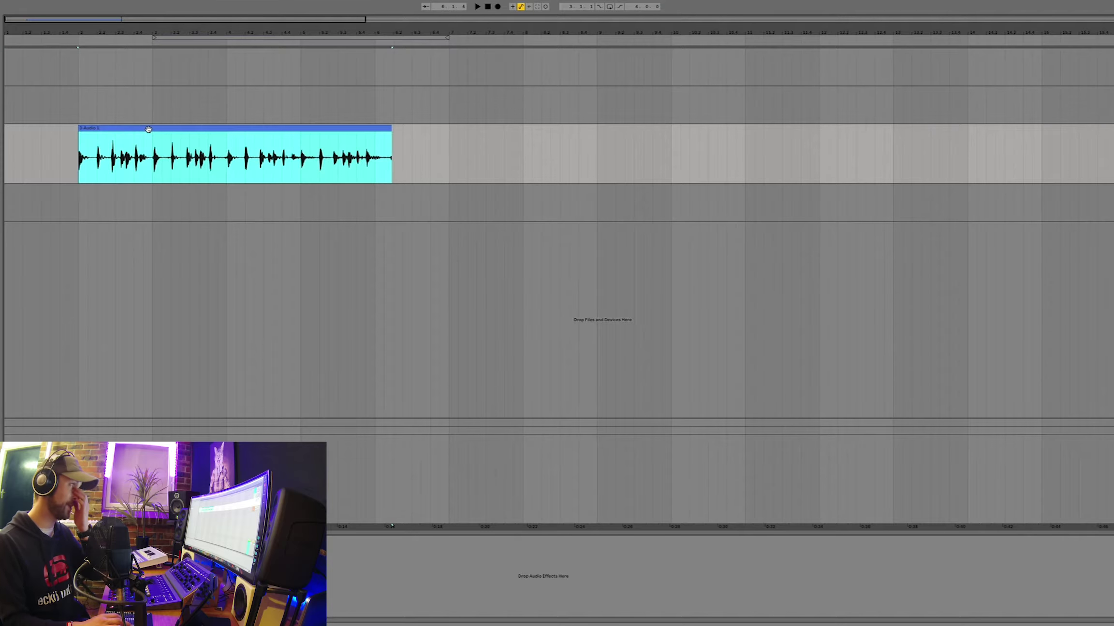
{"action": "left_click_drag", "start_coordinate": [387, 129], "coordinate": [371, 129]}
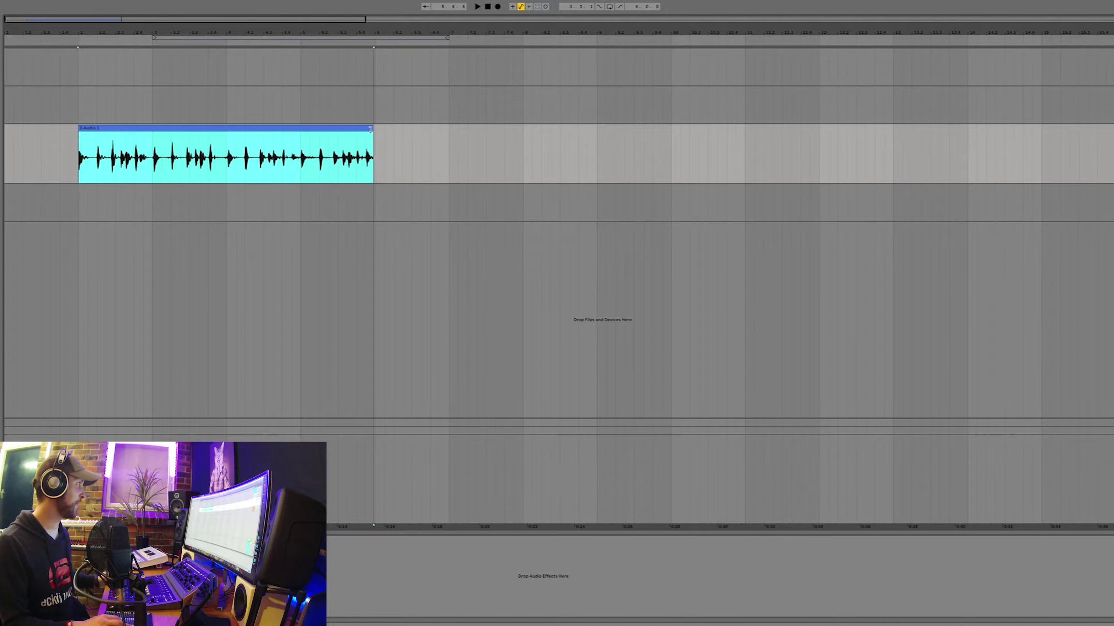
Move the recorded drum clip to start at bar 1 and convert its drums to a new MIDI track
{"action": "double_click", "coordinate": [219, 129]}
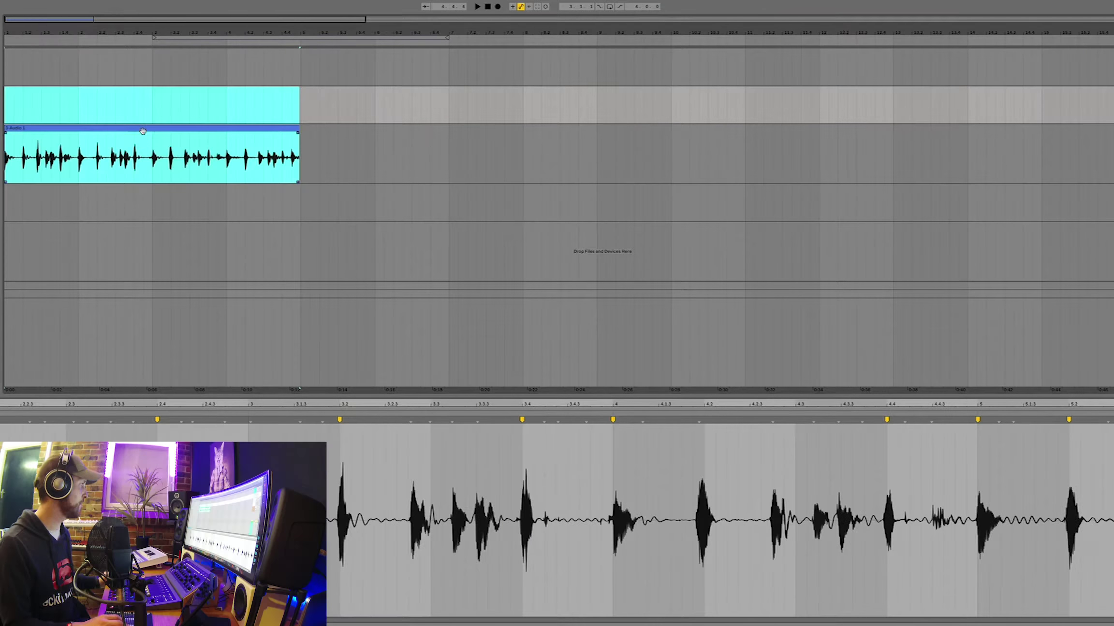
{"action": "left_click", "coordinate": [335, 150]}
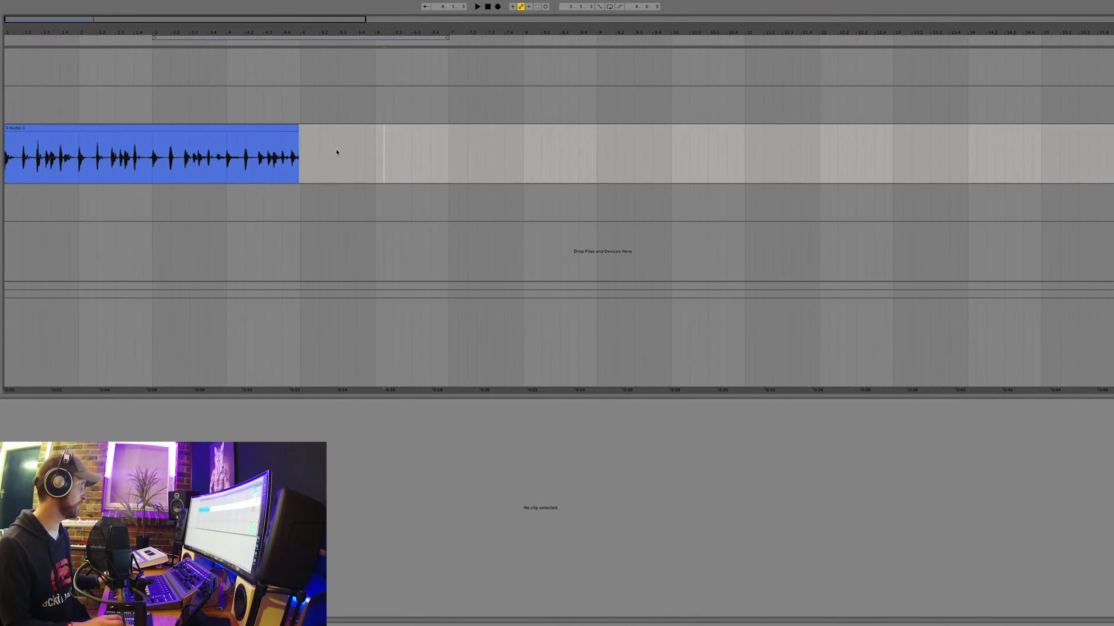
{"action": "right_click", "coordinate": [251, 129]}
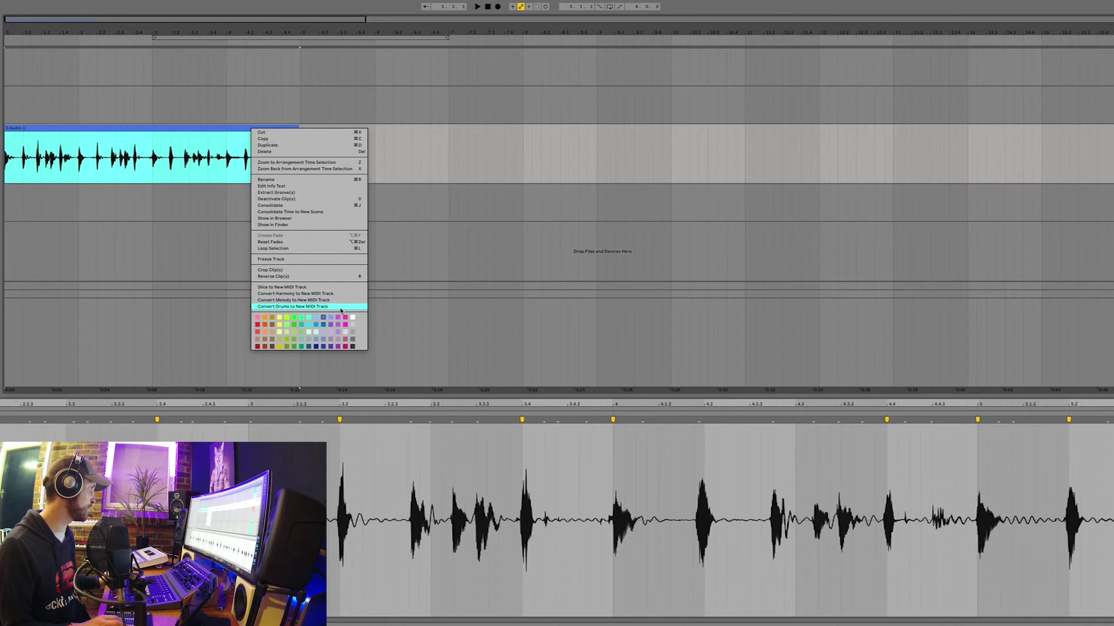
{"action": "left_click", "coordinate": [324, 306]}
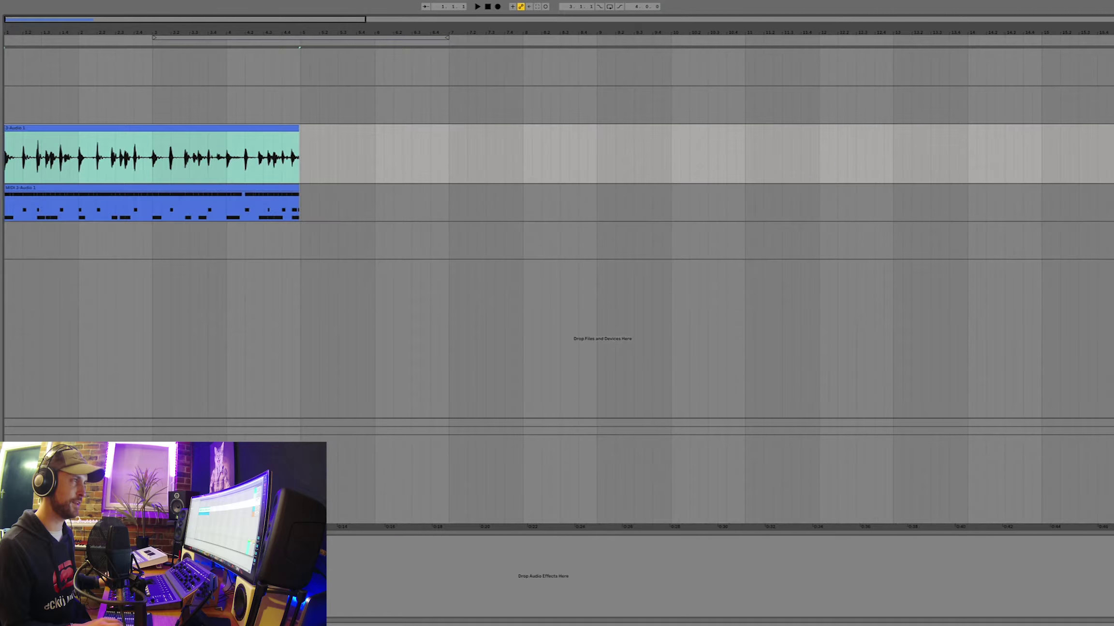
Play back the converted drum MIDI clip and check its kick, snare and hi-hat notes
{"action": "key", "text": "space"}
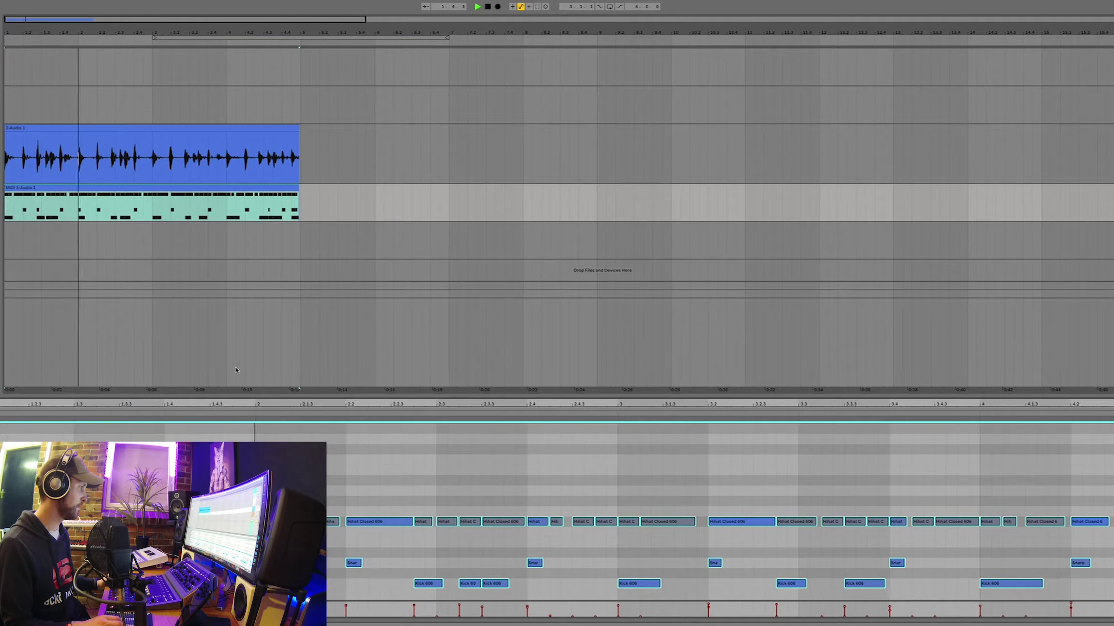
{"action": "left_click", "coordinate": [261, 562]}
{"action": "key", "text": "space"}
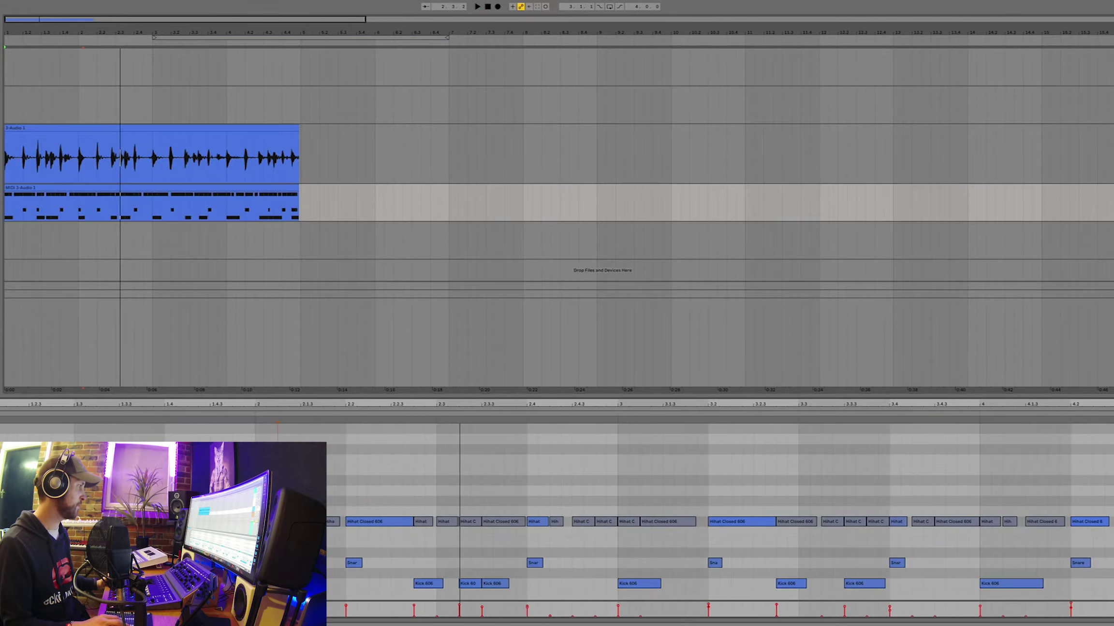
{"action": "key", "text": "Delete"}
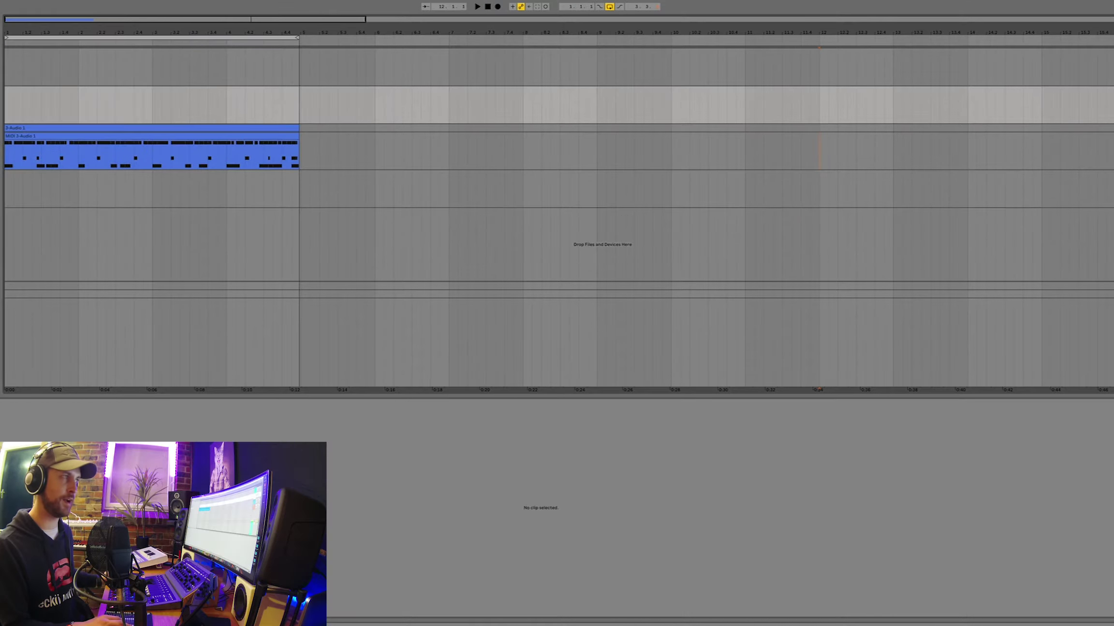
Set the 5 Audio track's external input to channel 1 and arm the track for recording
{"action": "left_click", "coordinate": [556, 189]}
{"action": "left_click", "coordinate": [956, 307]}
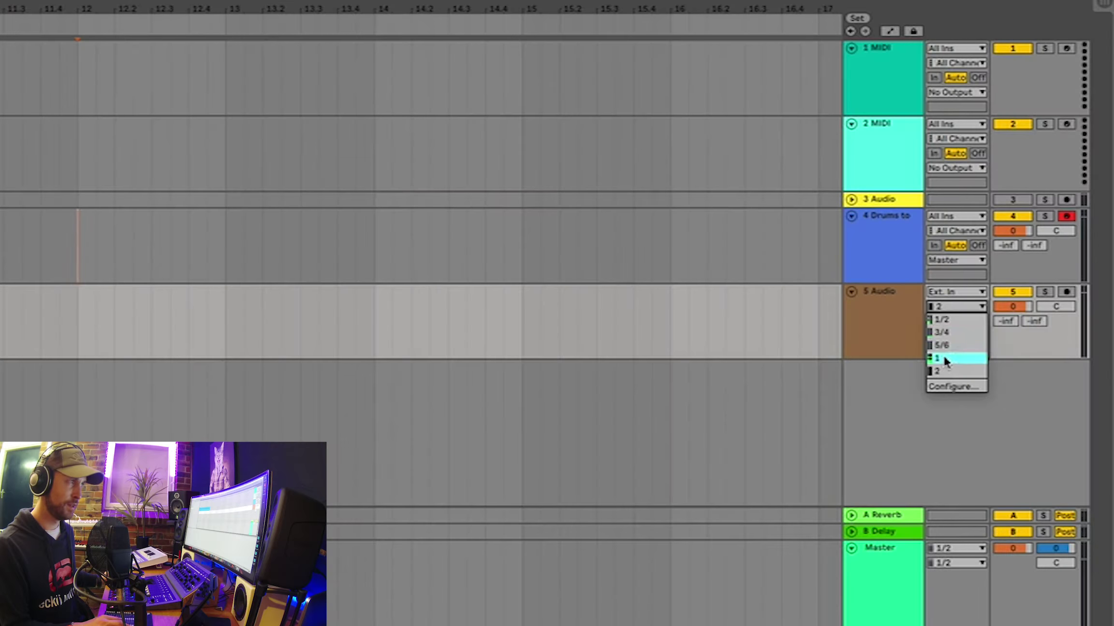
{"action": "left_click", "coordinate": [945, 355]}
{"action": "left_click", "coordinate": [878, 291]}
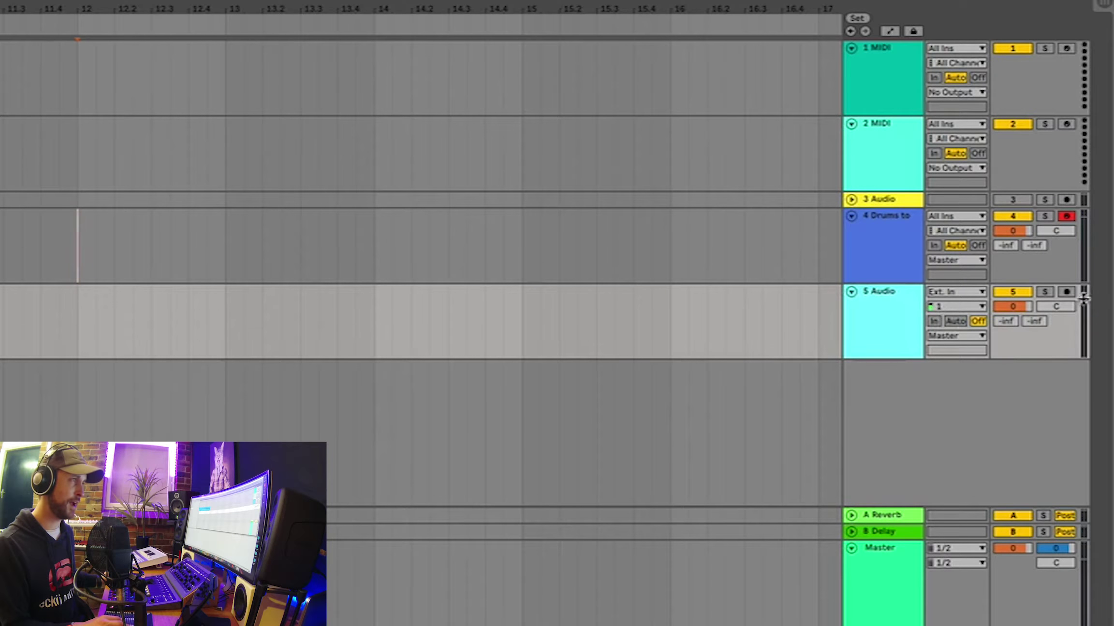
{"action": "left_click", "coordinate": [1066, 291]}
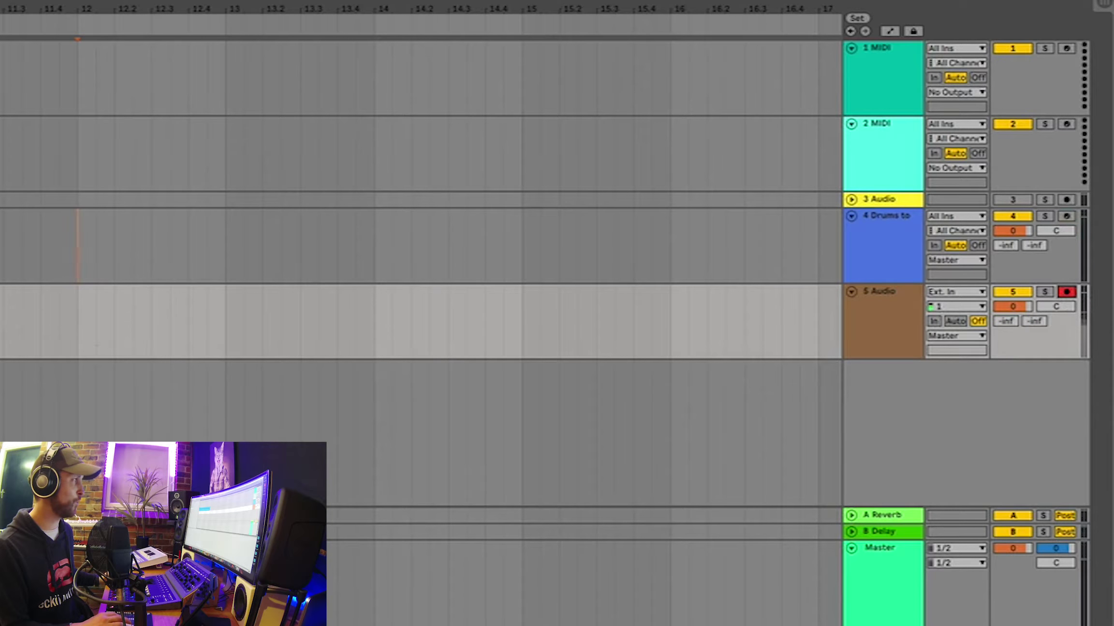
Record a four-bar take on the 5 Audio track from bar 1 alongside the drum MIDI
{"action": "double_click", "coordinate": [10, 245]}
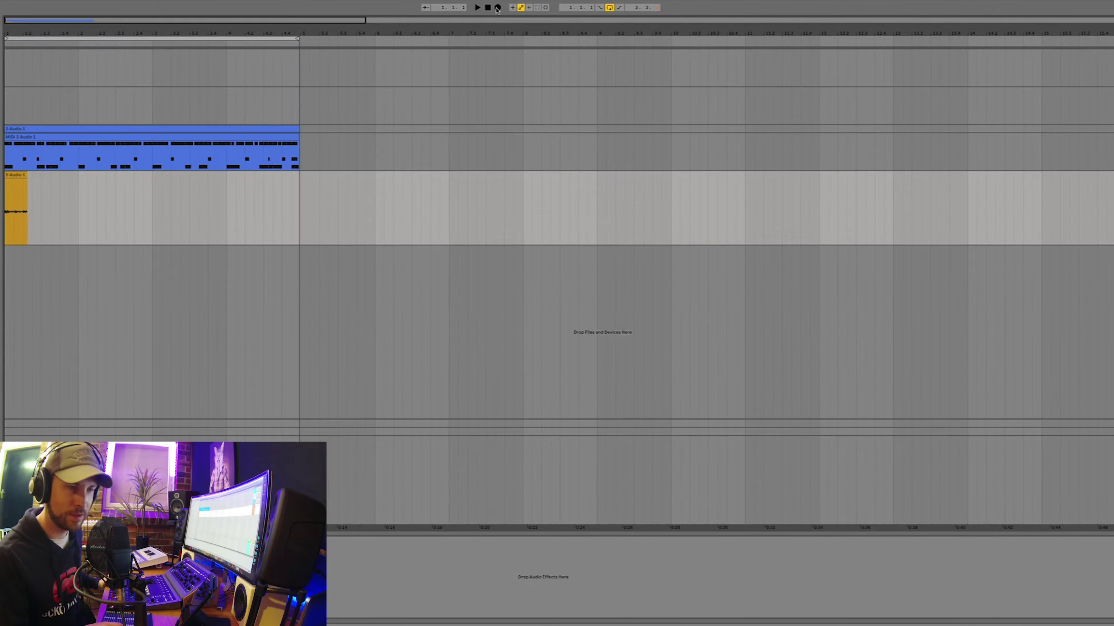
{"action": "left_click", "coordinate": [497, 7]}
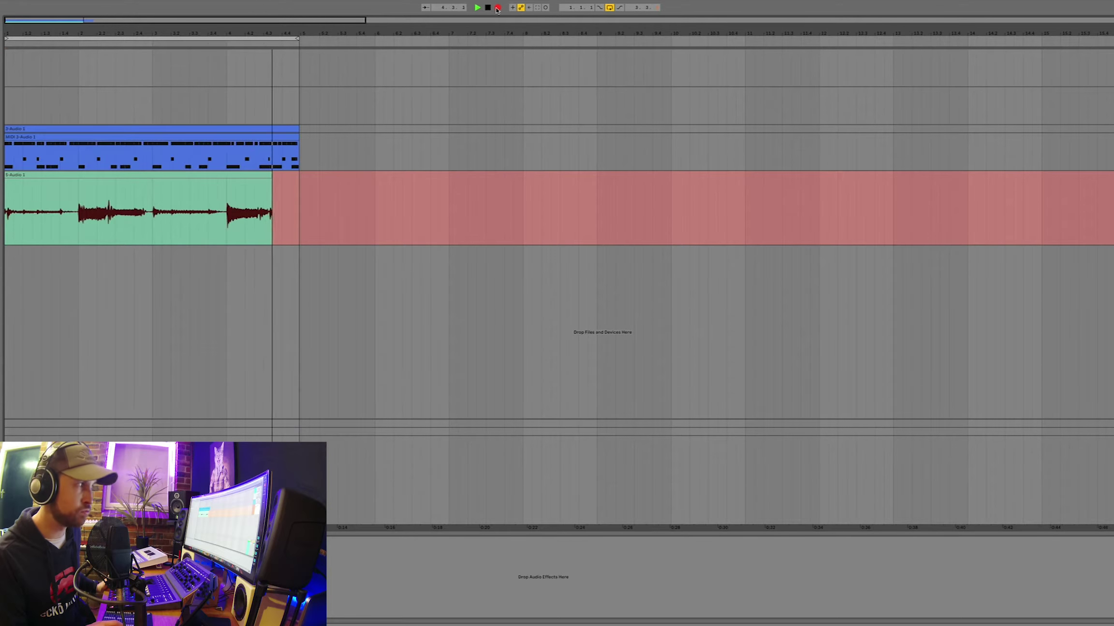
{"action": "key", "text": "space"}
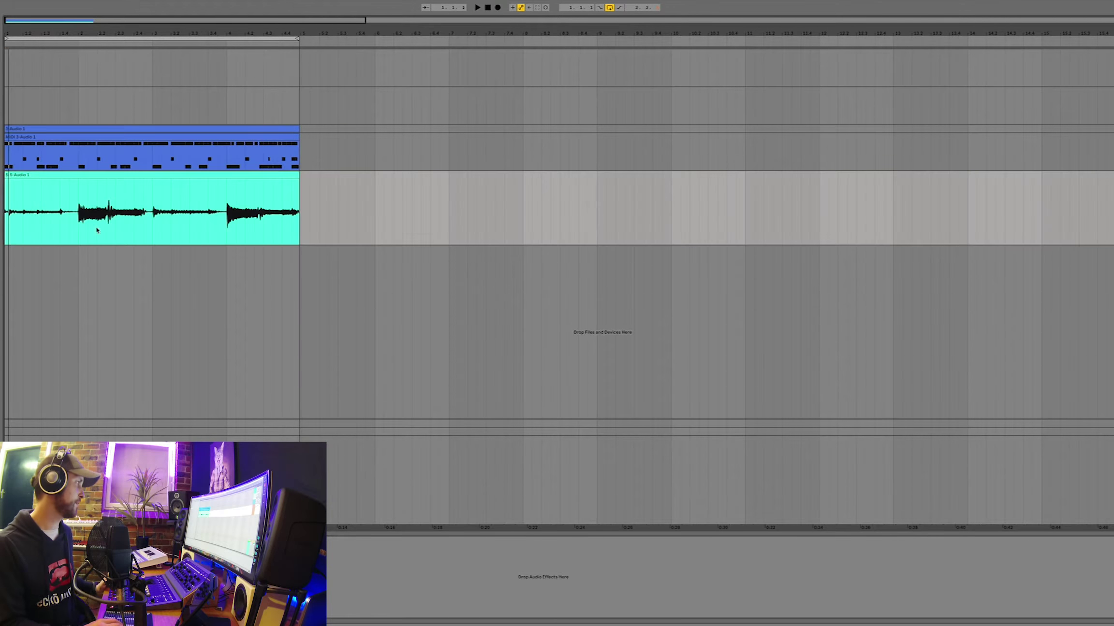
Convert the melody of the 5-Audio clip to a new MIDI track and play the result
{"action": "double_click", "coordinate": [138, 178]}
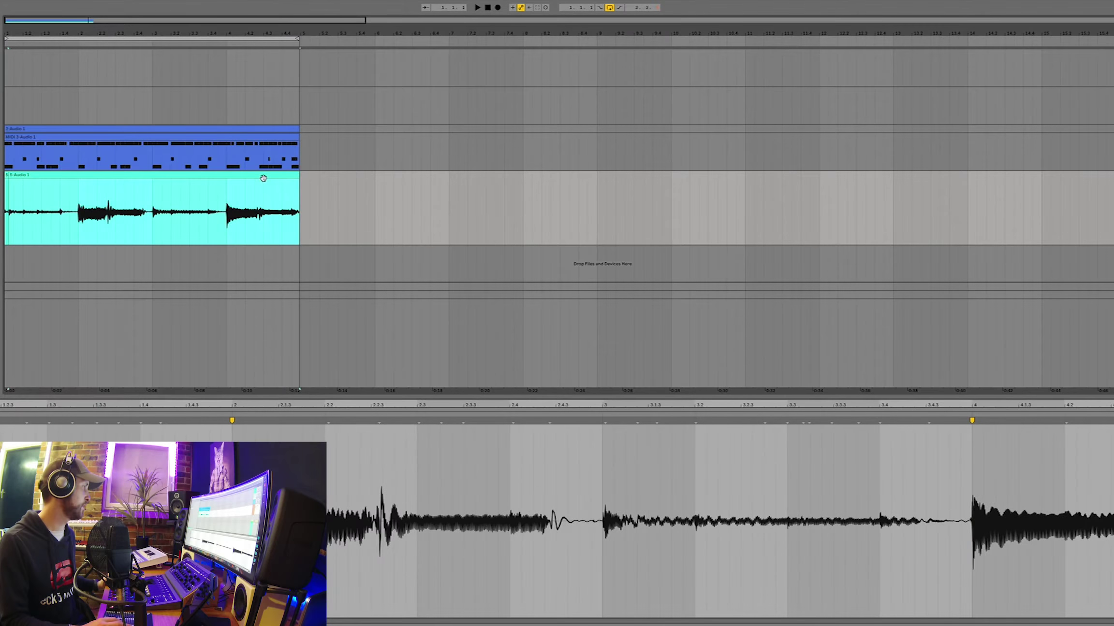
{"action": "right_click", "coordinate": [230, 175]}
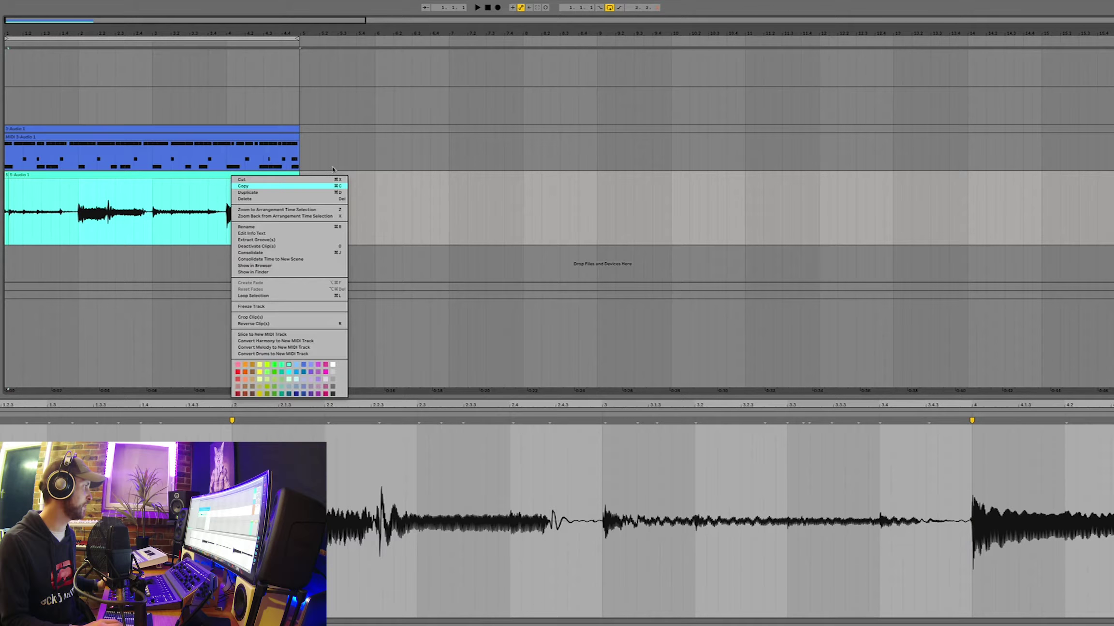
{"action": "left_click", "coordinate": [313, 349]}
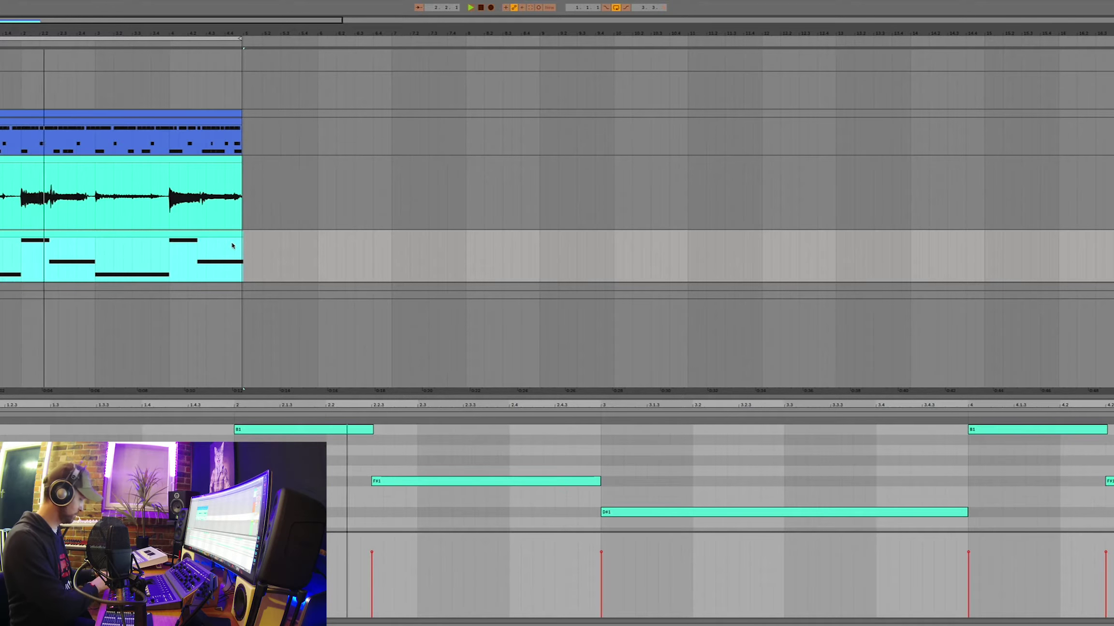
{"action": "left_click", "coordinate": [551, 222]}
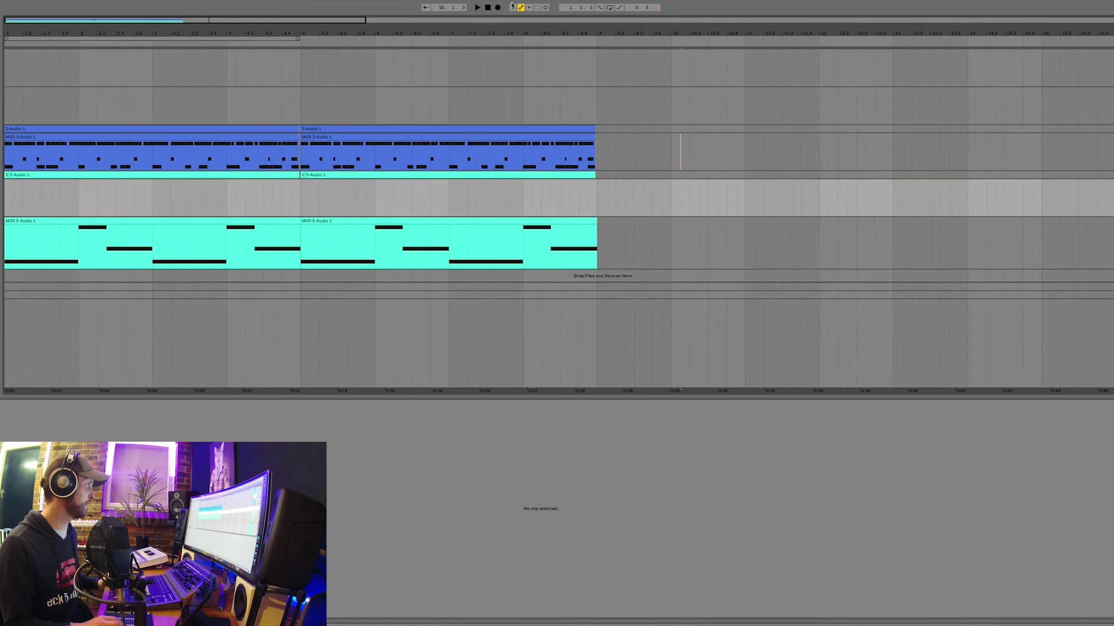
Record a take from bar 1 on the empty audio track below the 5-Audio clips and cut off the excess after bar 5
{"action": "left_click", "coordinate": [488, 7]}
{"action": "left_click", "coordinate": [498, 8]}
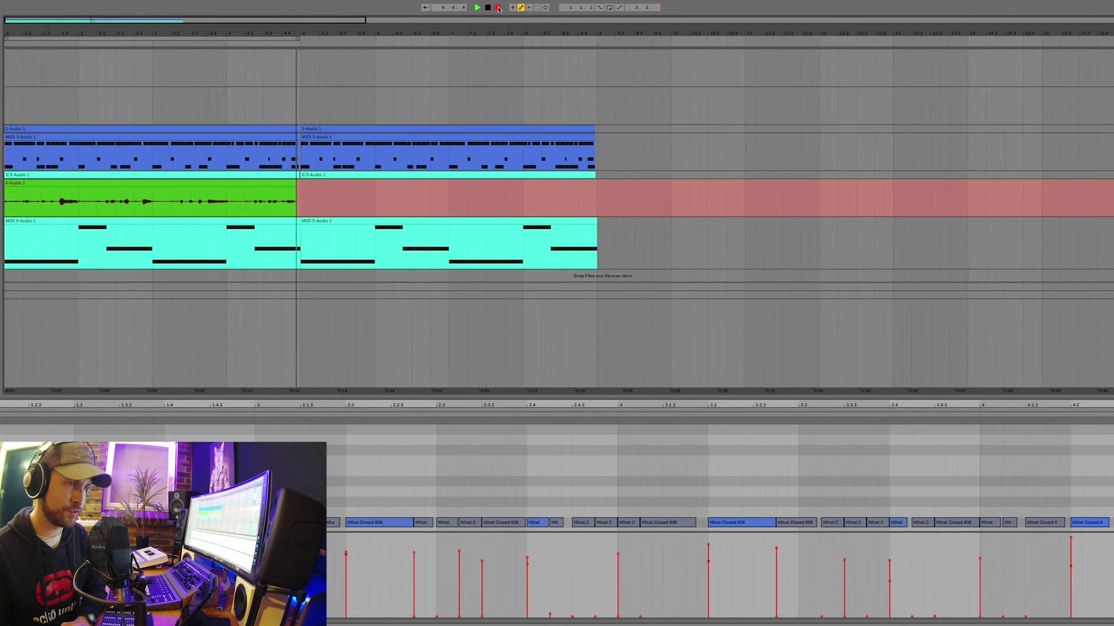
{"action": "left_click", "coordinate": [498, 7]}
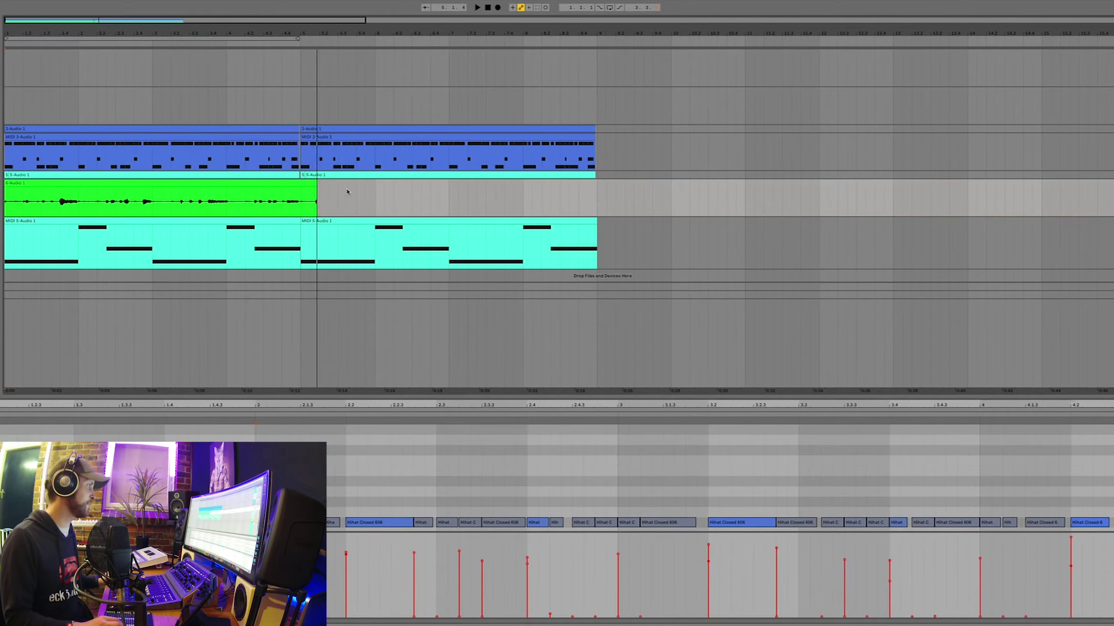
{"action": "left_click_drag", "start_coordinate": [347, 192], "coordinate": [299, 182]}
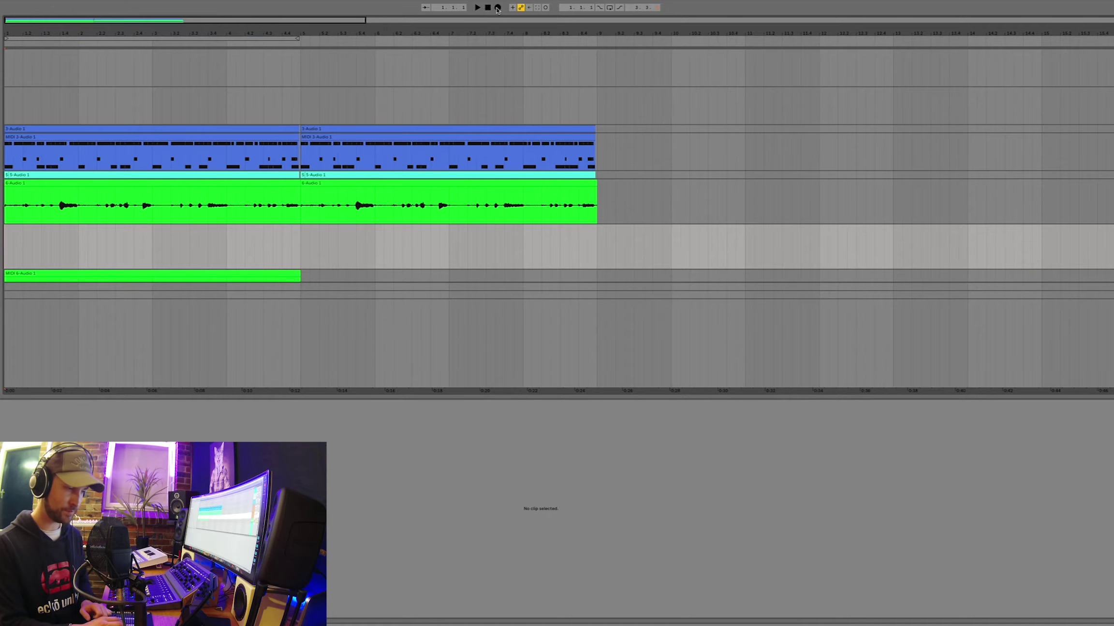
Record a take on the 7 Audio track and convert the melody of the clip at bars 5 to 8 to a new MIDI track
{"action": "left_click", "coordinate": [498, 8]}
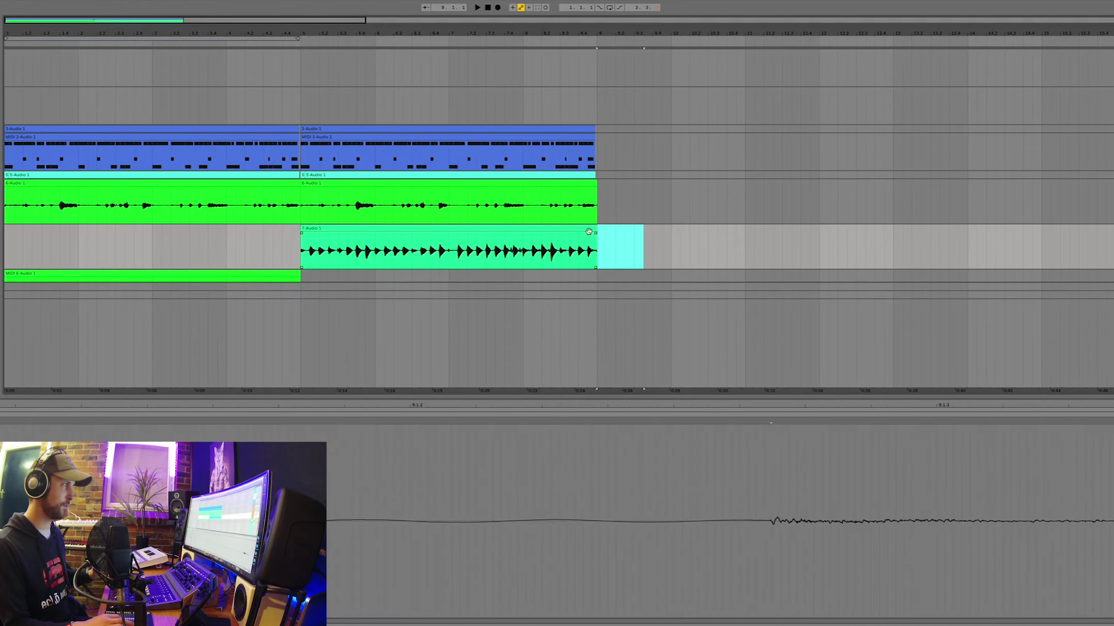
{"action": "left_click", "coordinate": [587, 232]}
{"action": "right_click", "coordinate": [585, 233]}
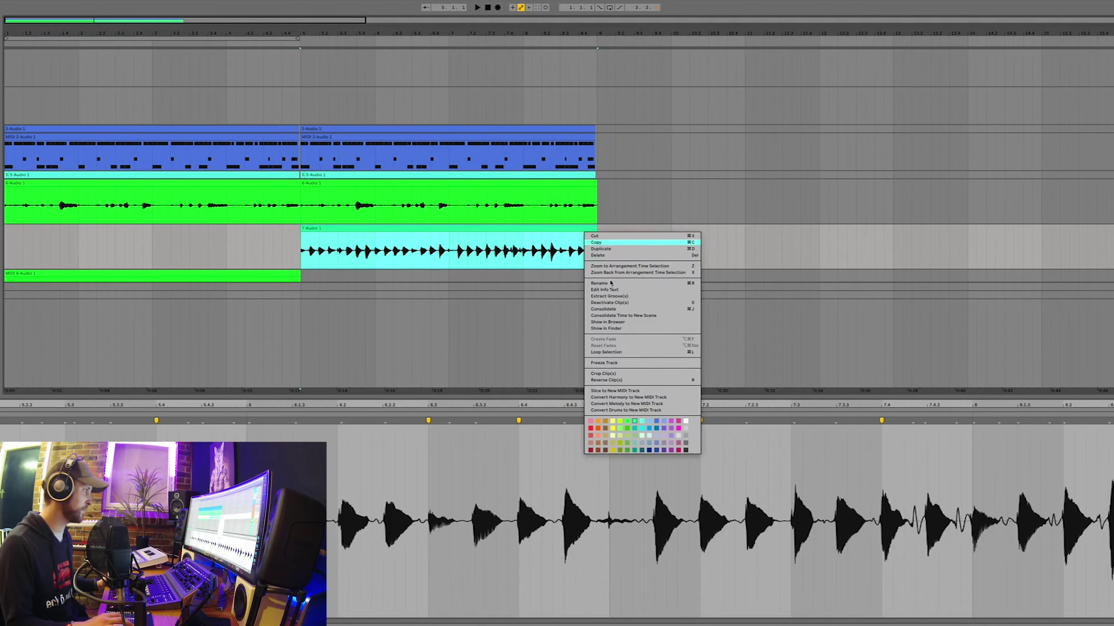
{"action": "left_click", "coordinate": [670, 404]}
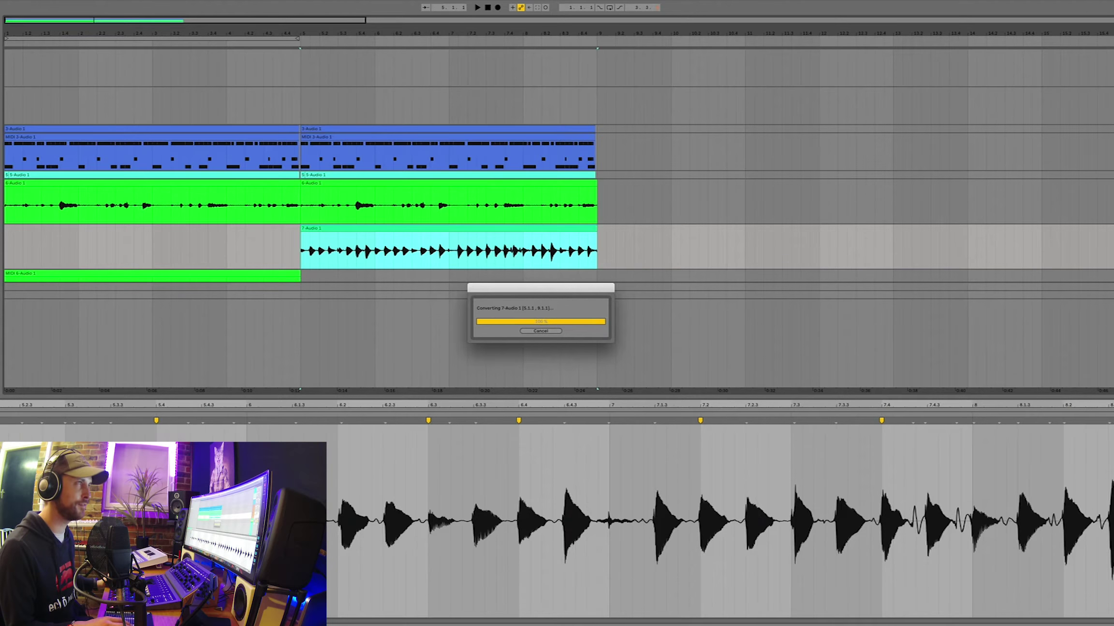
Quantize the converted melody notes and duplicate the two-bar MIDI clip to fill bars 5 to 8
{"action": "key", "text": "u"}
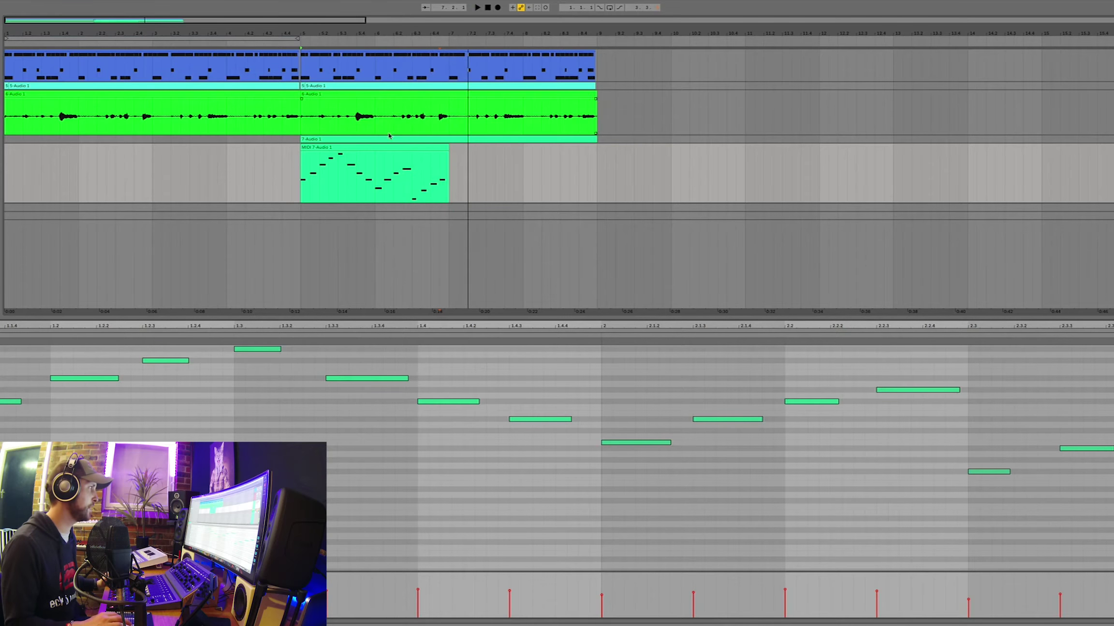
{"action": "left_click", "coordinate": [386, 147]}
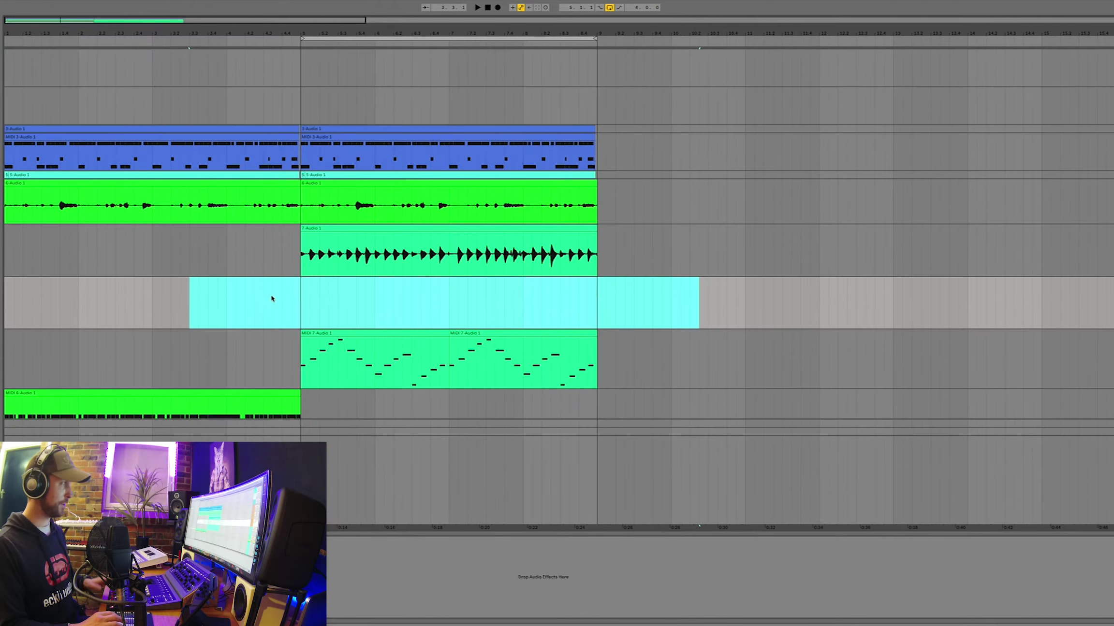
Select the clips in bars 5 to 8 across the tracks and duplicate them through bar 16
{"action": "left_click", "coordinate": [446, 296]}
{"action": "left_click", "coordinate": [352, 129]}
{"action": "scroll", "coordinate": [362, 253], "scroll_direction": "down", "scroll_amount": 4}
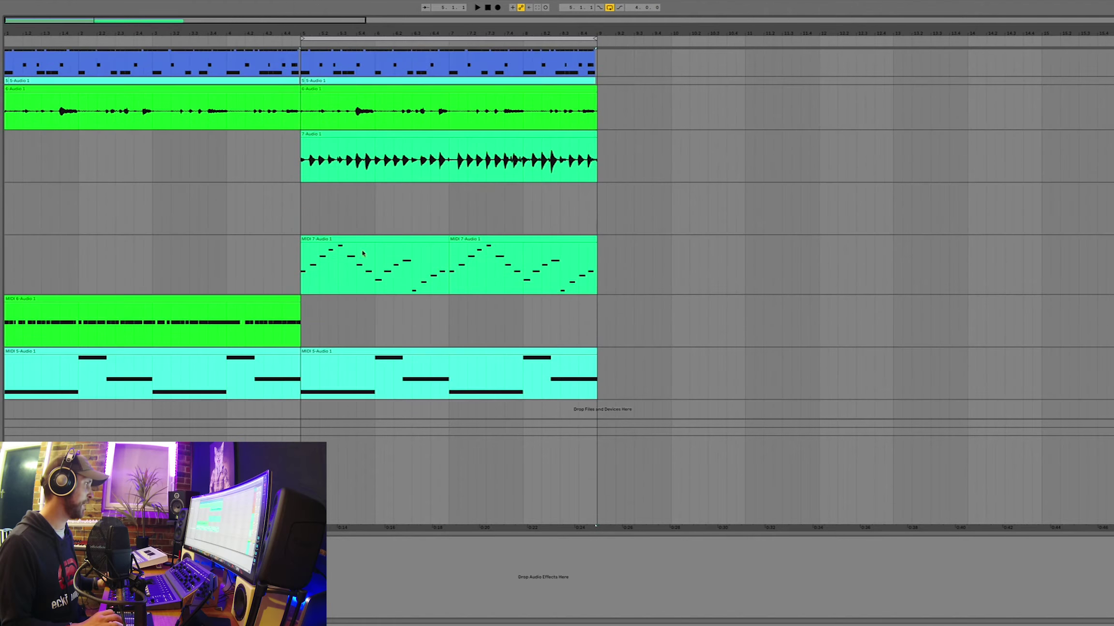
{"action": "left_click", "coordinate": [369, 352], "text": "shift"}
Record a take on the empty 8 Audio track and delete the clip's quiet lead-in shortly before bar 9
{"action": "left_click", "coordinate": [497, 7]}
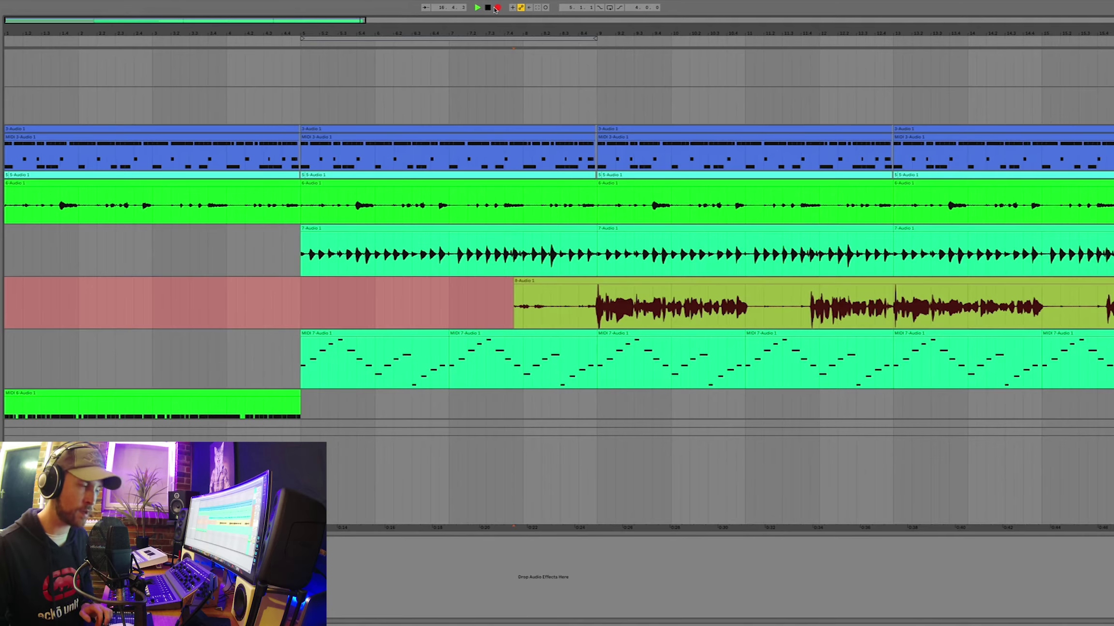
{"action": "key", "text": "space"}
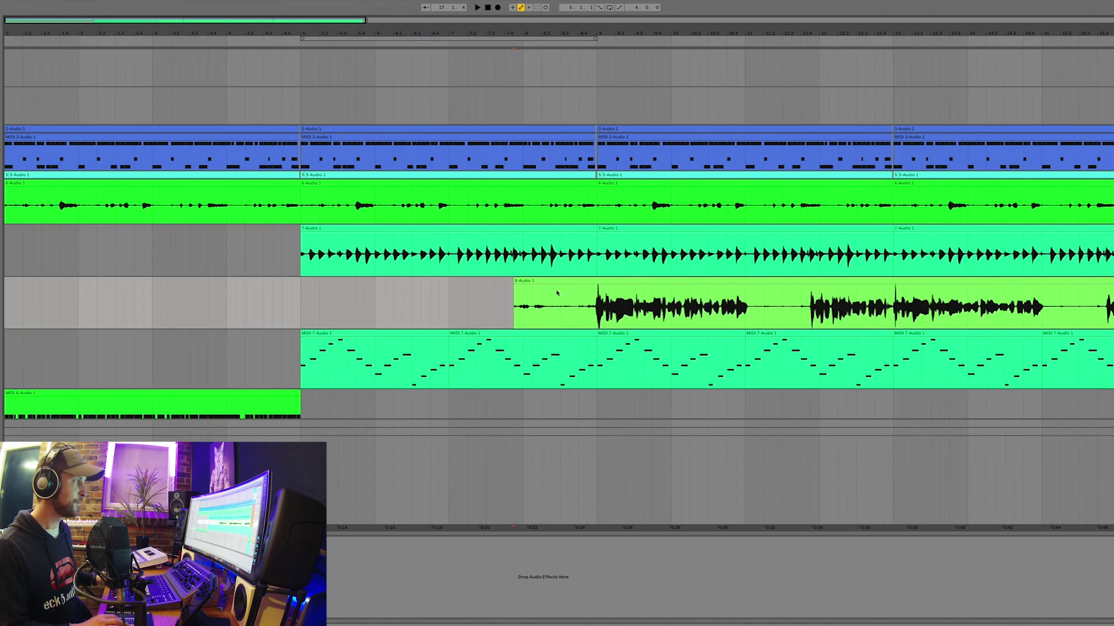
{"action": "left_click_drag", "start_coordinate": [487, 303], "coordinate": [582, 300]}
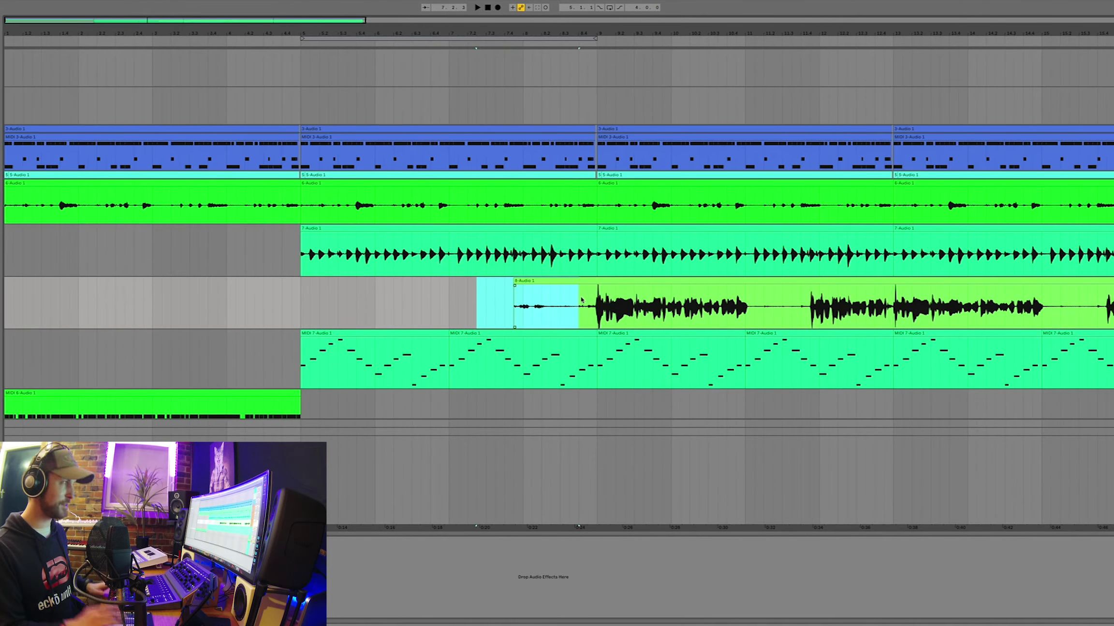
{"action": "key", "text": "Delete"}
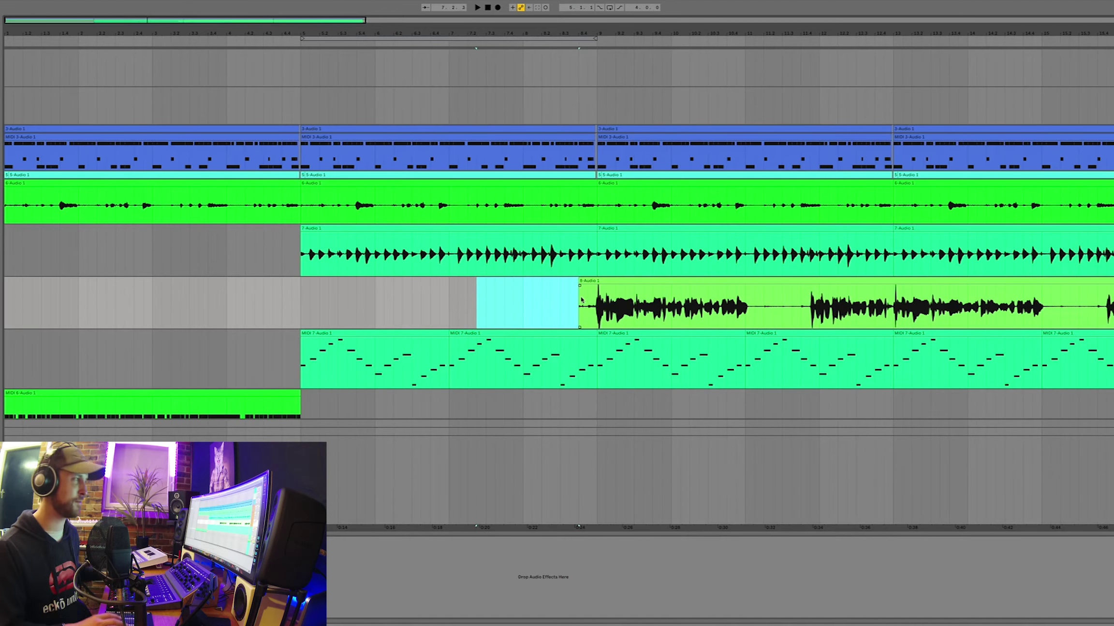
{"action": "left_click", "coordinate": [595, 300]}
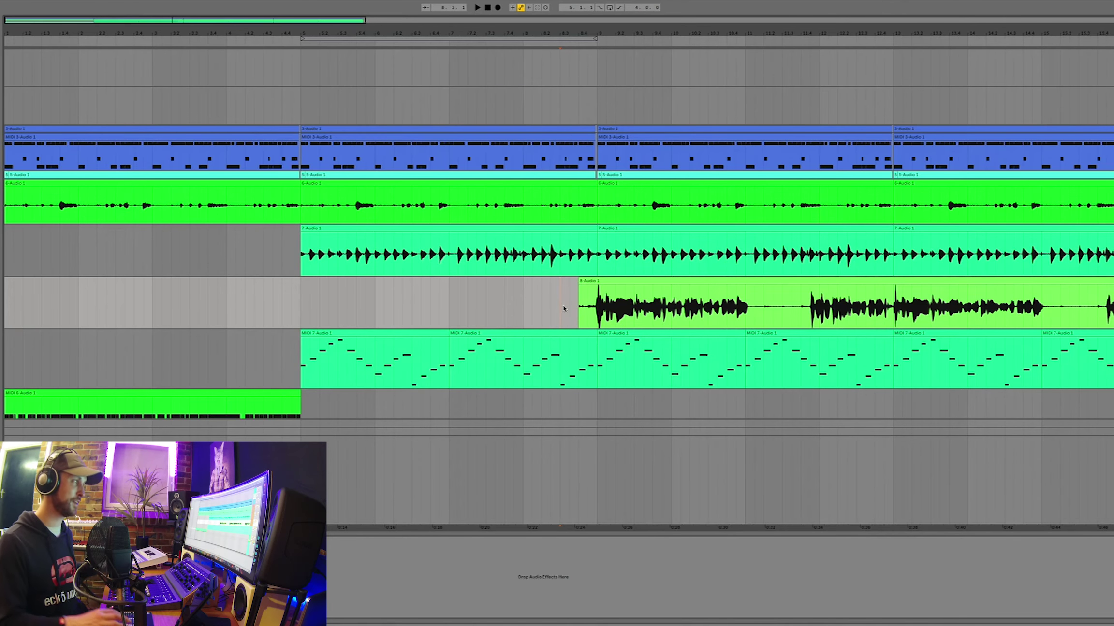
Trim the start of the 8 Audio clip closer to bar 9, and play the arrangement from there while checking the mixer
{"action": "left_click_drag", "start_coordinate": [579, 281], "coordinate": [588, 282]}
{"action": "left_click", "coordinate": [579, 294]}
{"action": "key", "text": "space"}
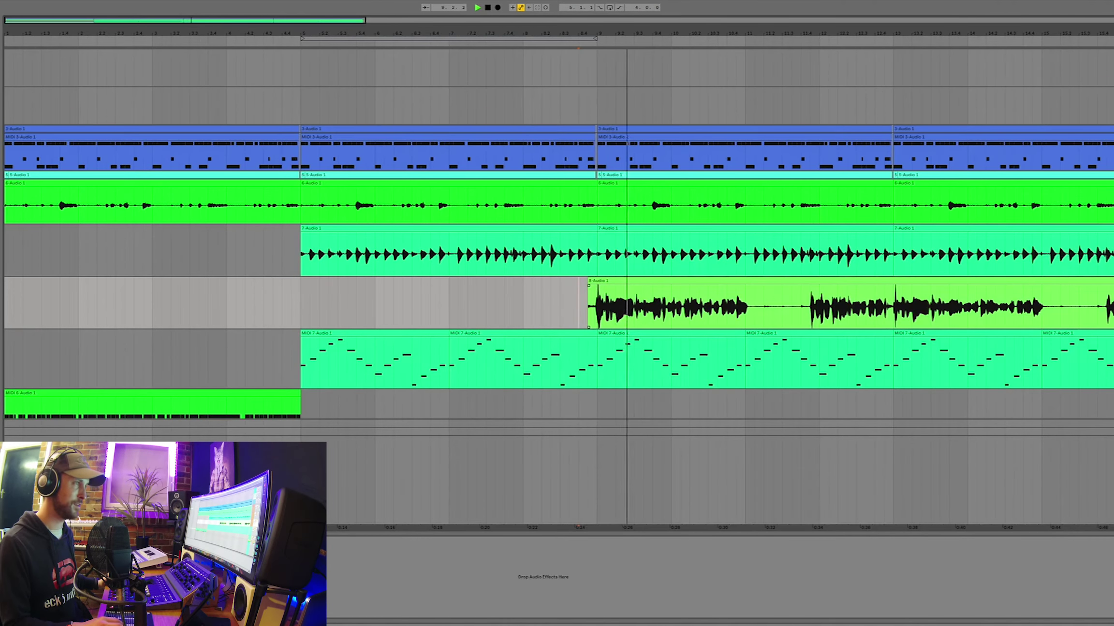
{"action": "key", "text": "Tab"}
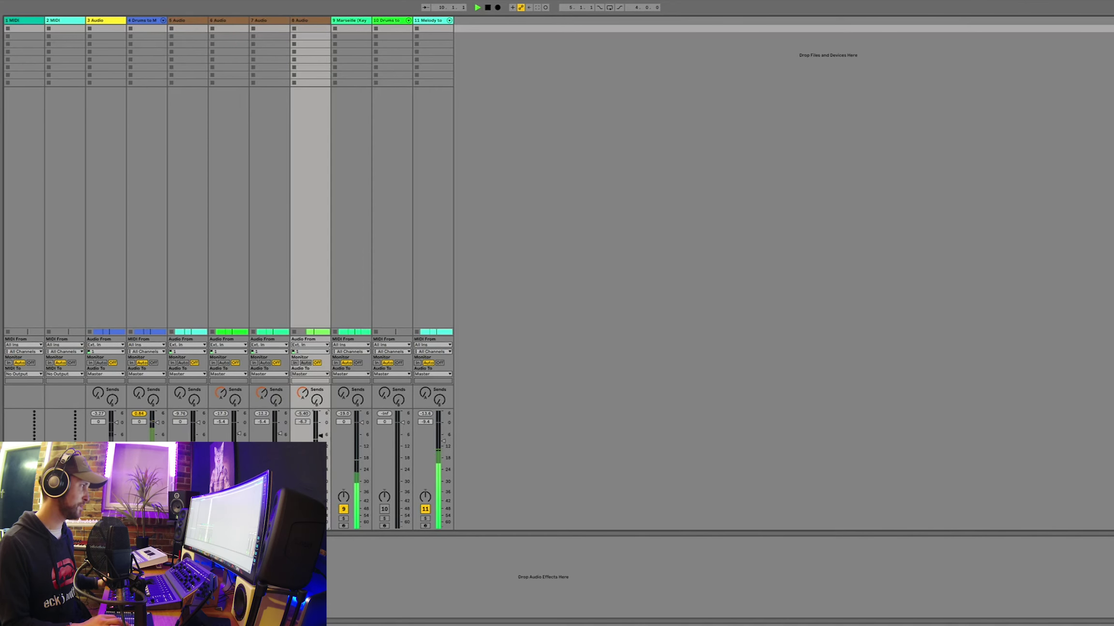
{"action": "key", "text": "Tab"}
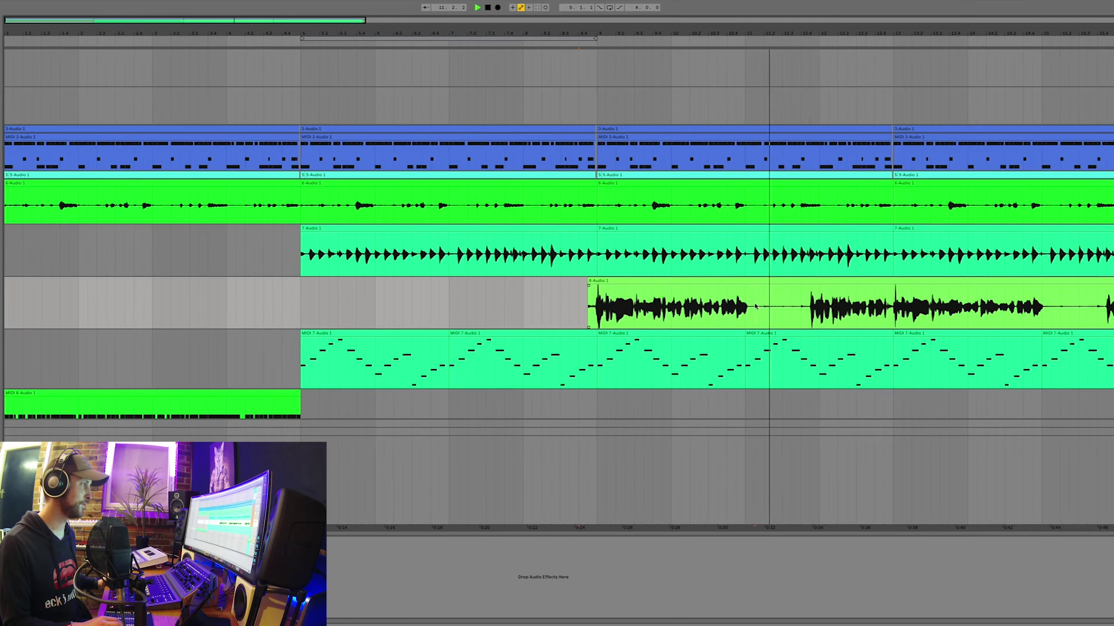
Delete the quiet gaps within bars 11 and 15 of the 8 Audio clip
{"action": "left_click_drag", "start_coordinate": [754, 311], "coordinate": [801, 316]}
{"action": "scroll", "coordinate": [817, 316], "scroll_direction": "right", "scroll_amount": 10}
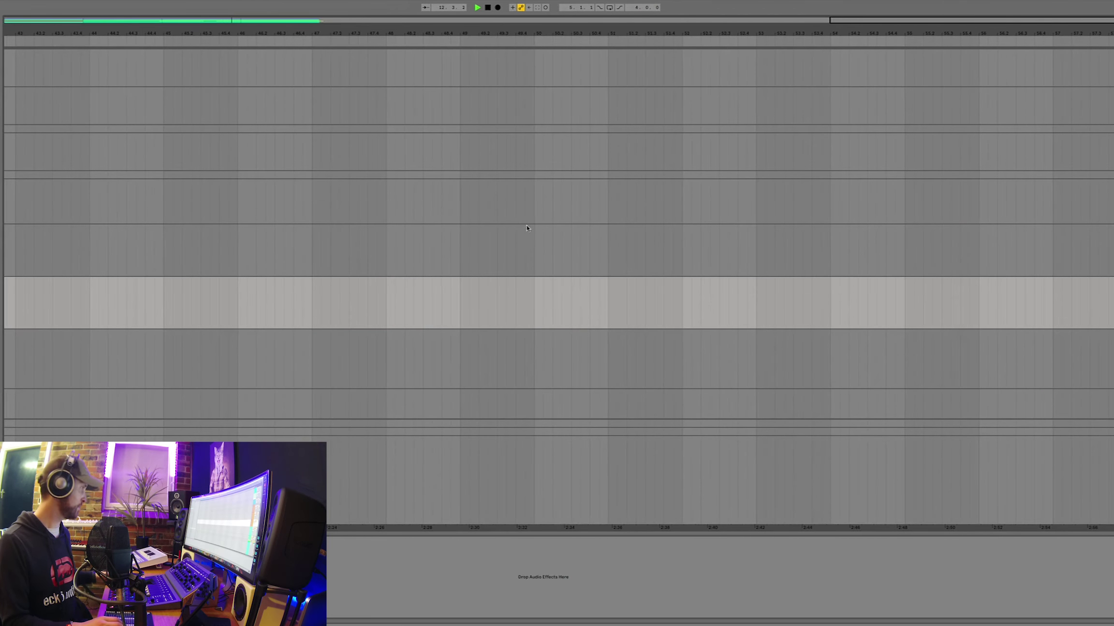
{"action": "left_click_drag", "start_coordinate": [261, 20], "coordinate": [200, 21]}
{"action": "left_click_drag", "start_coordinate": [909, 300], "coordinate": [956, 297]}
{"action": "key", "text": "Delete"}
Add short fade-outs to the last 8 Audio clip just after bar 17 and the middle clip in bar 15, and stop playback
{"action": "left_click_drag", "start_coordinate": [1105, 296], "coordinate": [1049, 286]}
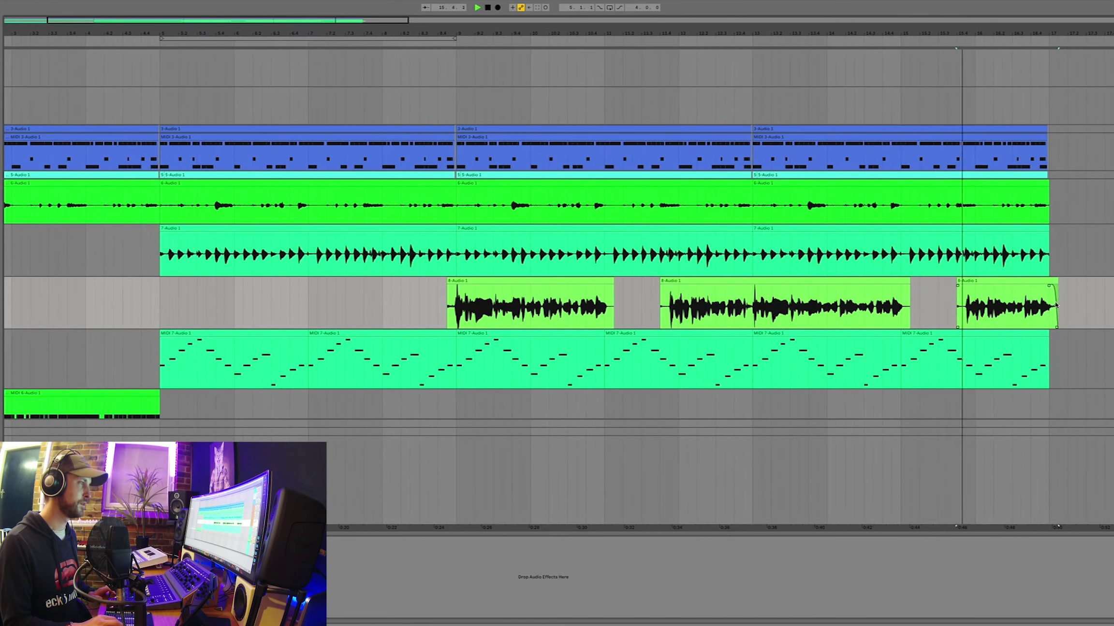
{"action": "left_click_drag", "start_coordinate": [908, 286], "coordinate": [904, 286]}
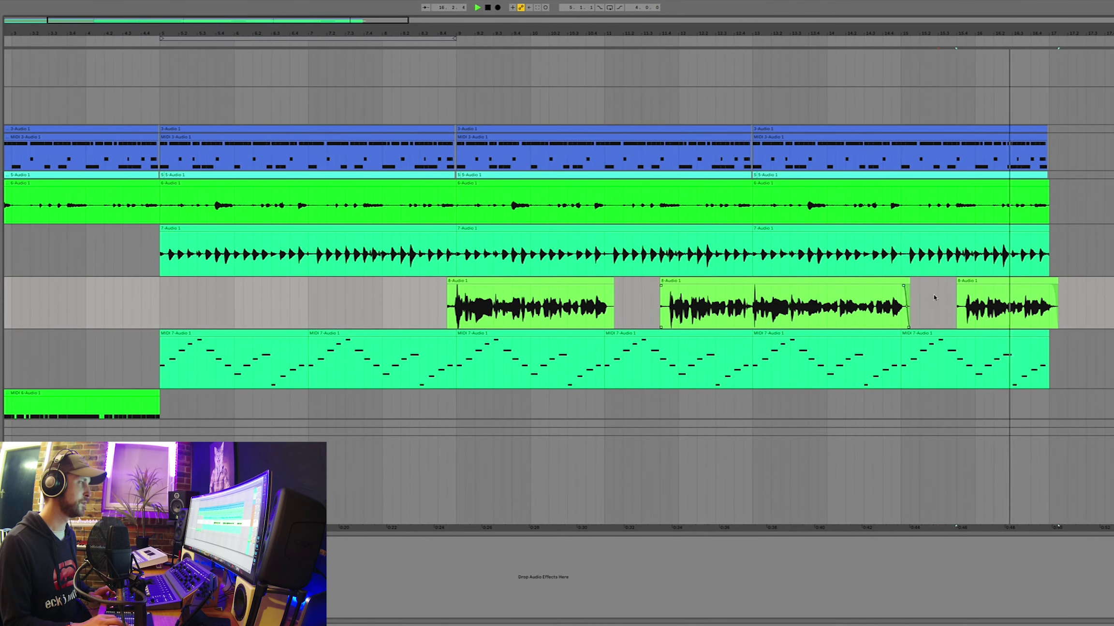
{"action": "left_click", "coordinate": [936, 299]}
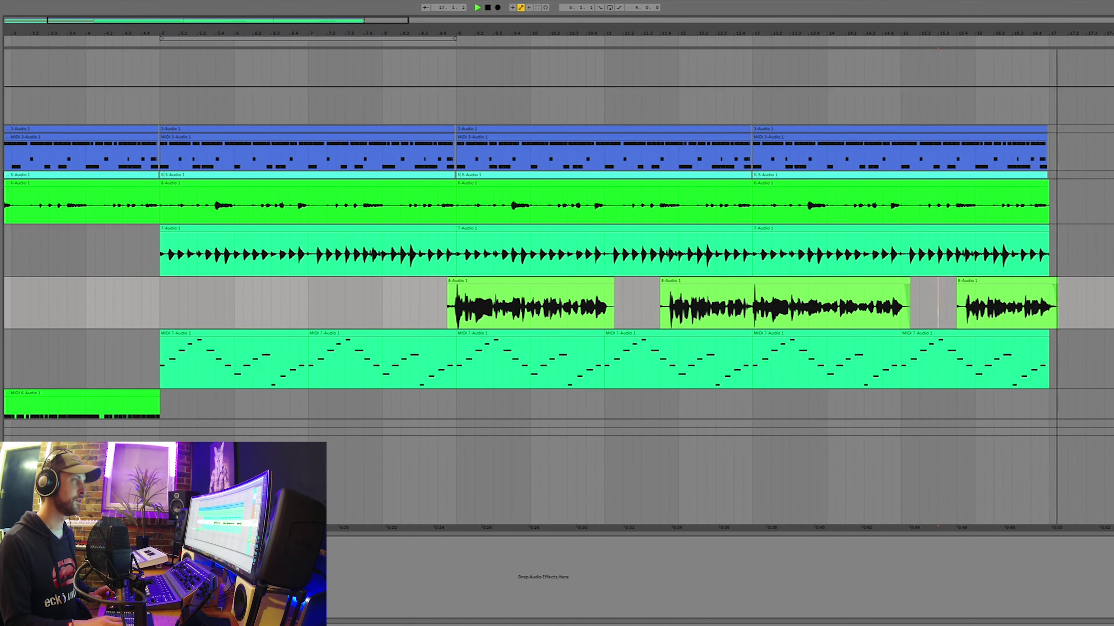
{"action": "key", "text": "space"}
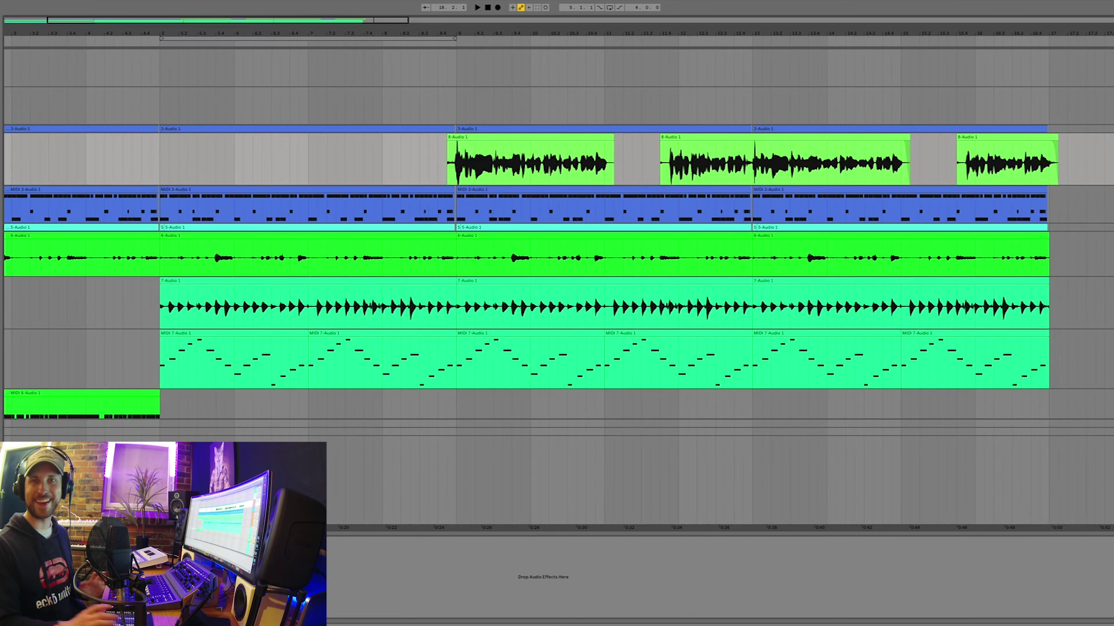